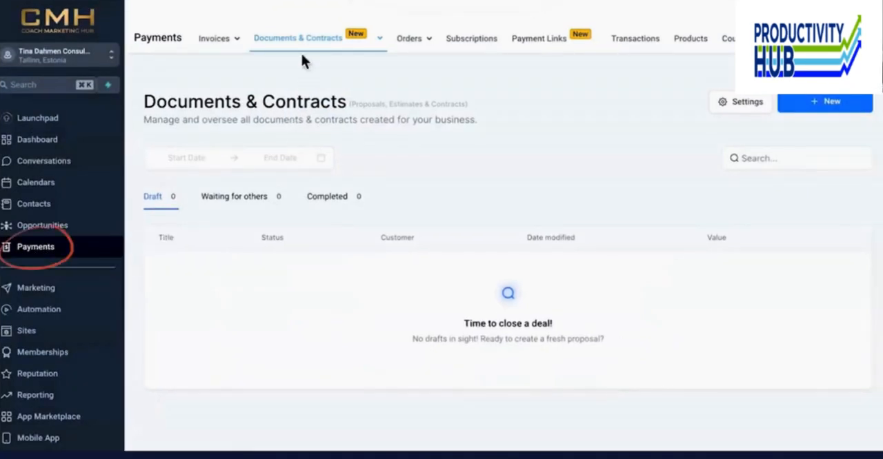
- Upload the PDF CMH CoachingAgreement.pdf as a new document in Documents & Contracts
mouse_move(309, 44)
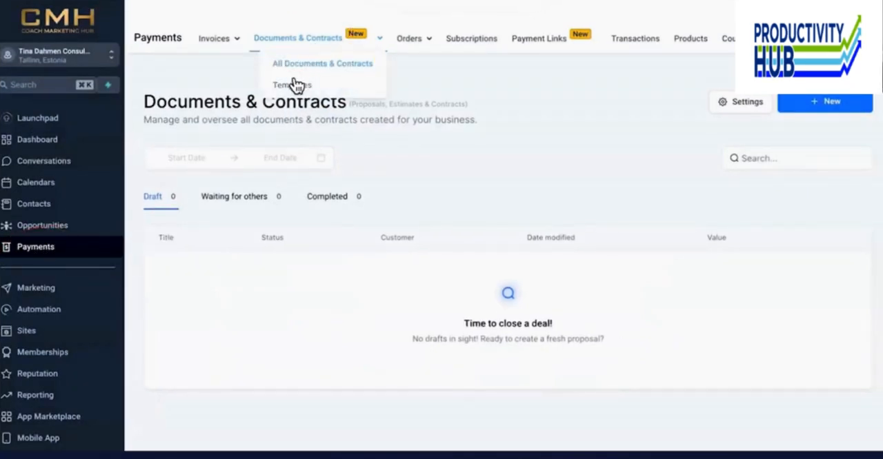
left_click(814, 113)
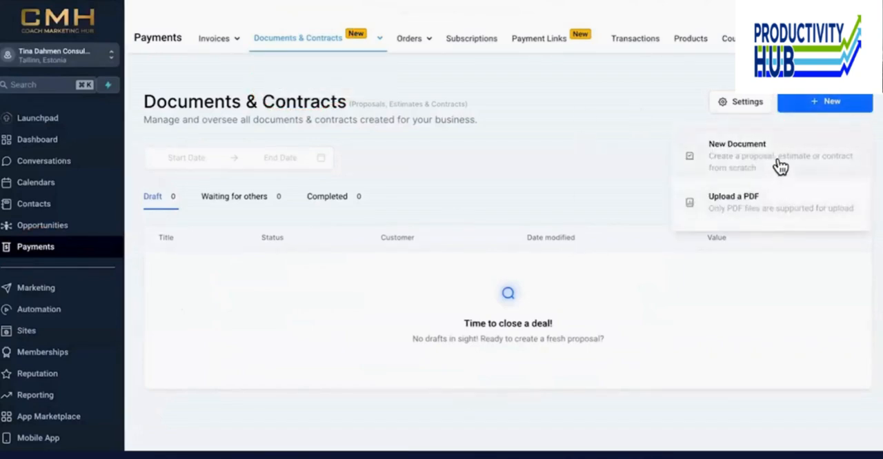
left_click(774, 207)
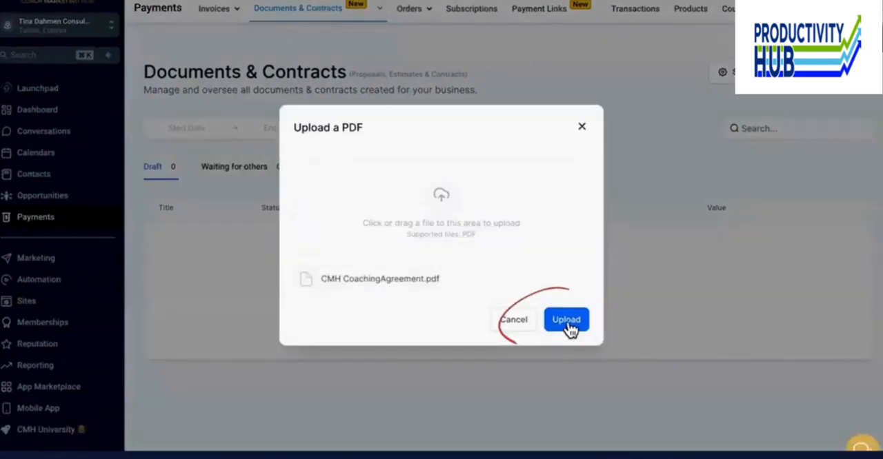
left_click(565, 320)
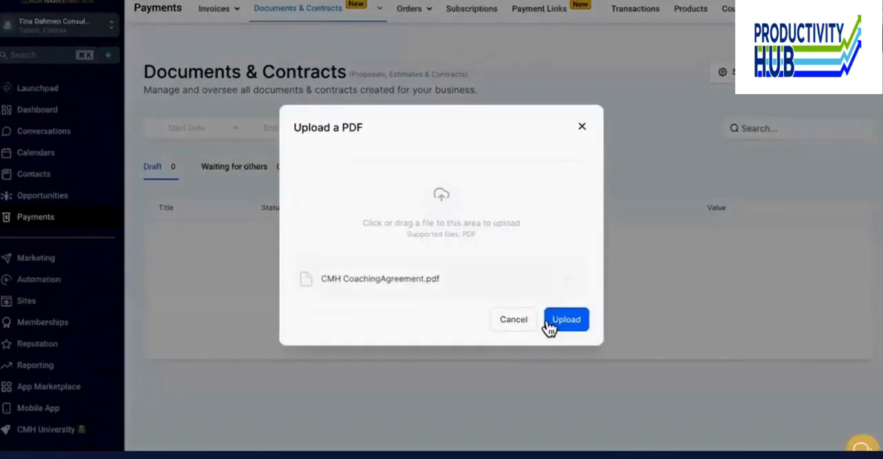
left_click(567, 325)
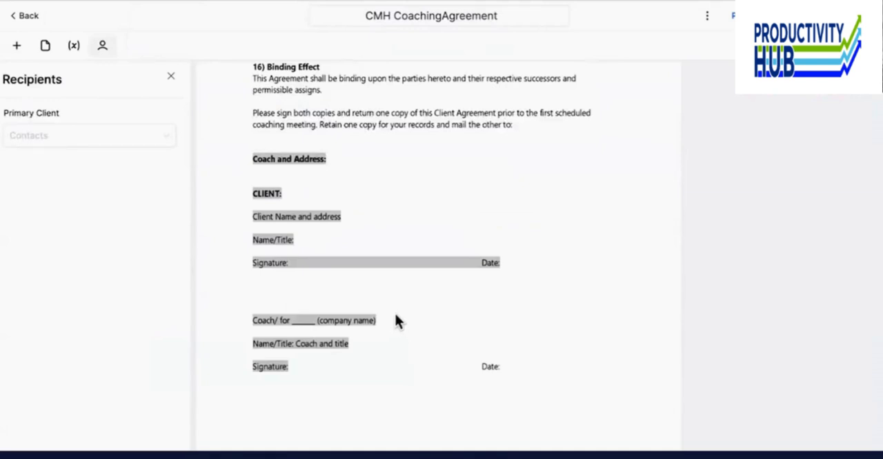
- Add a fillable date field near the coach's Date line and a text field just above the coach's company name line
left_click(19, 48)
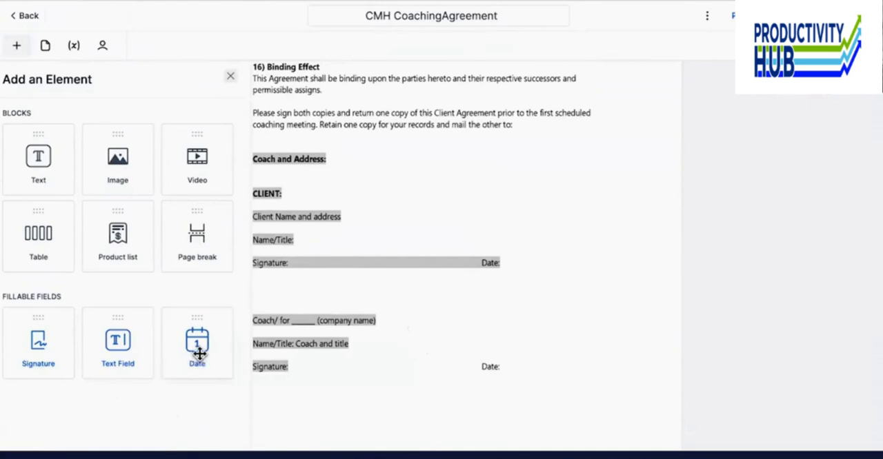
left_click_drag(537, 374, 535, 375)
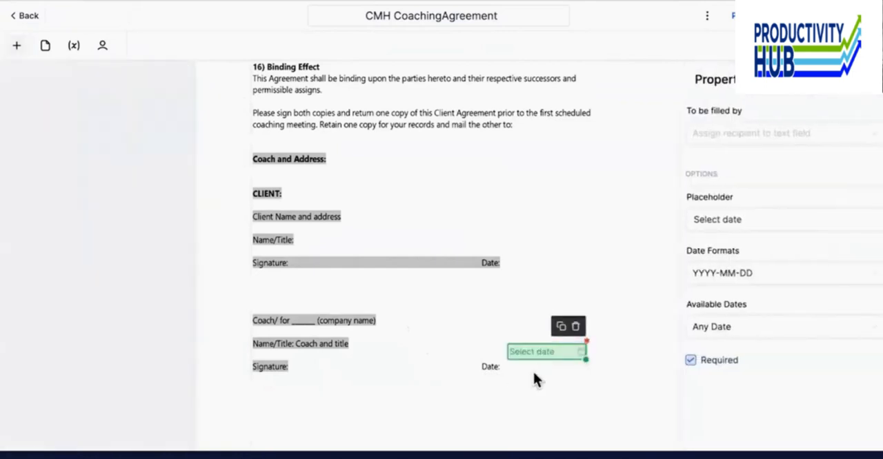
left_click(17, 46)
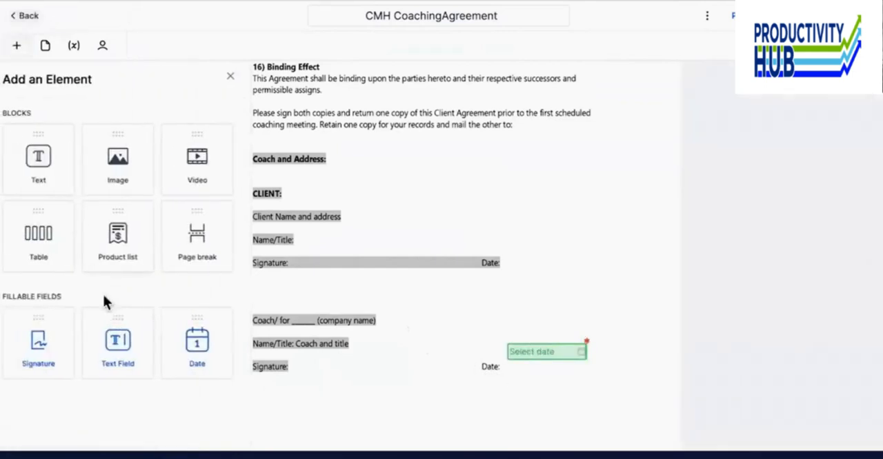
mouse_move(114, 337)
left_mouse_down()
mouse_move(316, 370)
mouse_move(412, 315)
left_mouse_up()
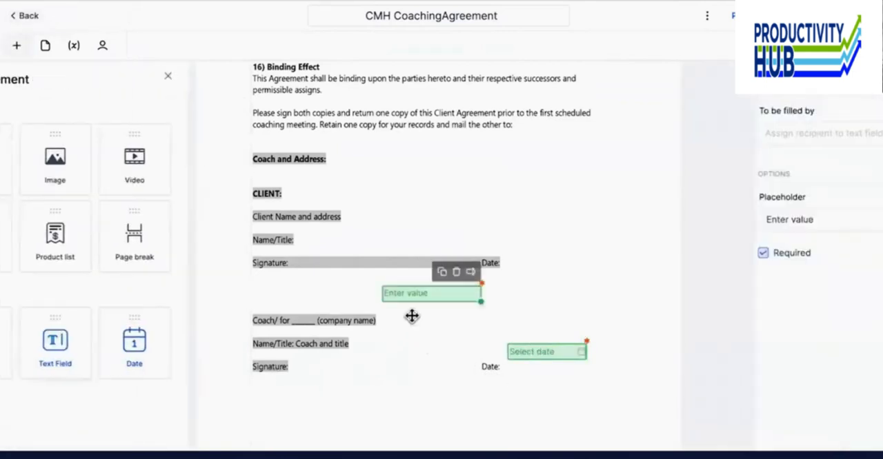
- Add a signature field beside the coach's Signature label and shrink it to fit the line
left_click(17, 49)
left_click(16, 48)
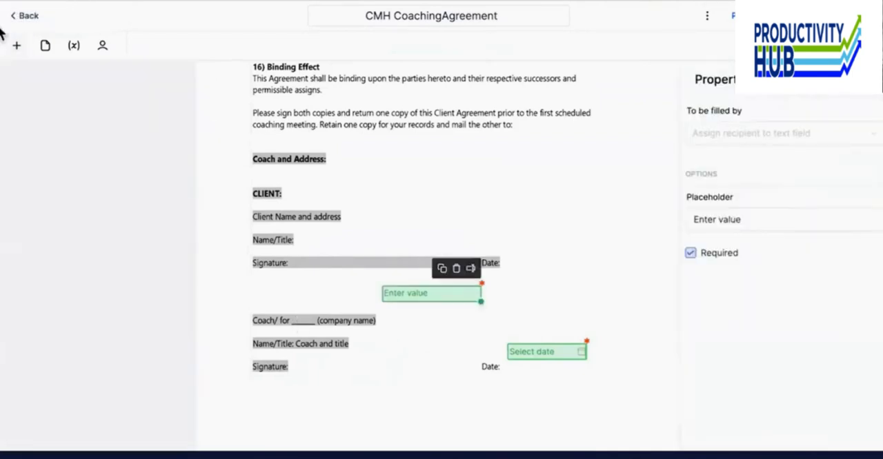
left_click(17, 49)
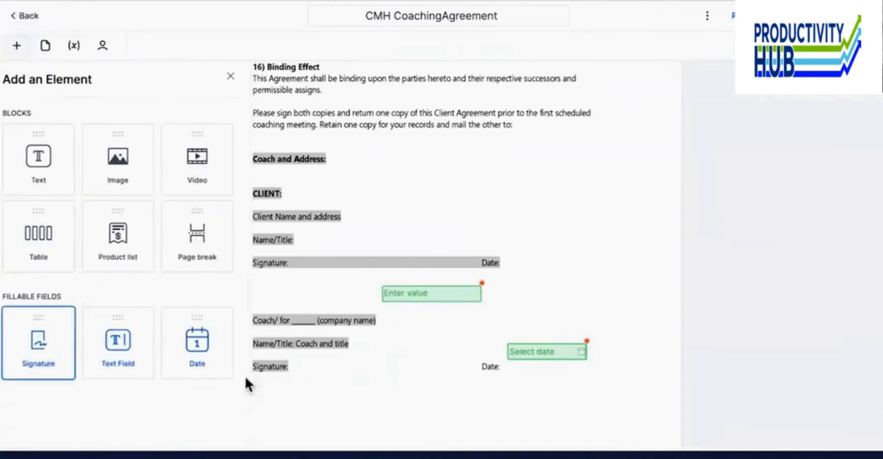
left_click_drag(335, 365, 327, 371)
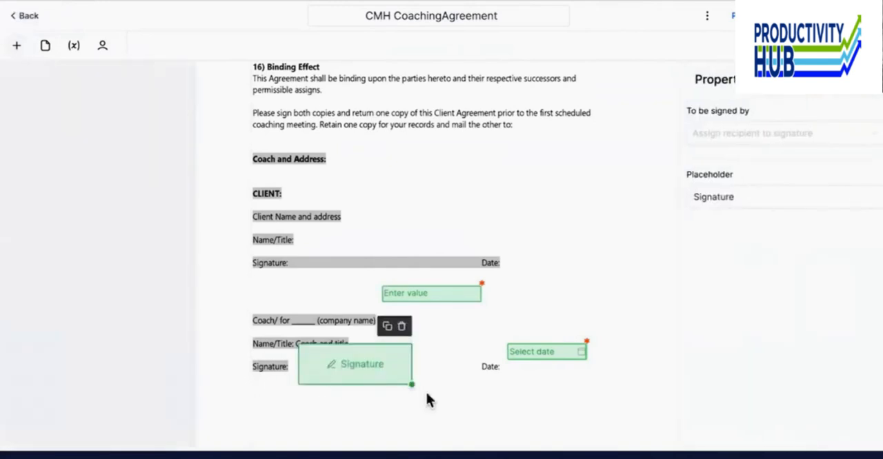
mouse_move(412, 384)
left_mouse_down()
mouse_move(373, 371)
mouse_move(320, 380)
mouse_move(327, 374)
mouse_move(320, 383)
left_mouse_up()
- Align the date field with the coach's Date label and the text field with the company name line
mouse_move(538, 357)
left_mouse_down()
mouse_move(539, 376)
mouse_move(519, 372)
left_mouse_up()
left_click(528, 384)
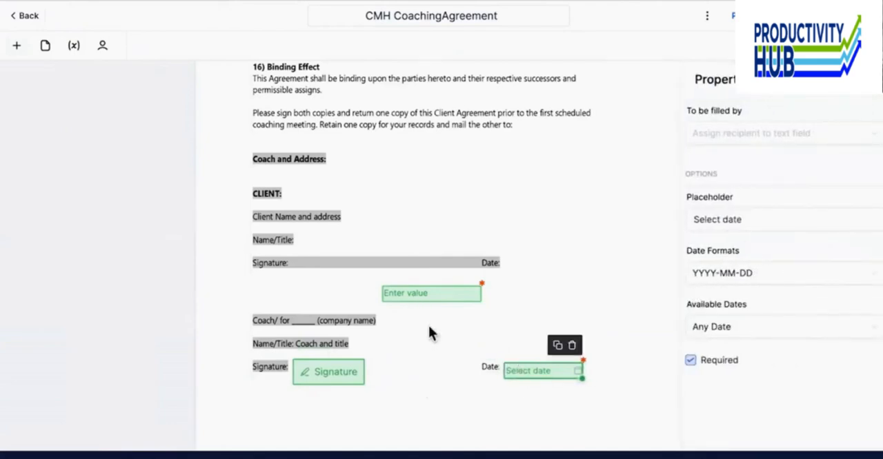
left_click(409, 294)
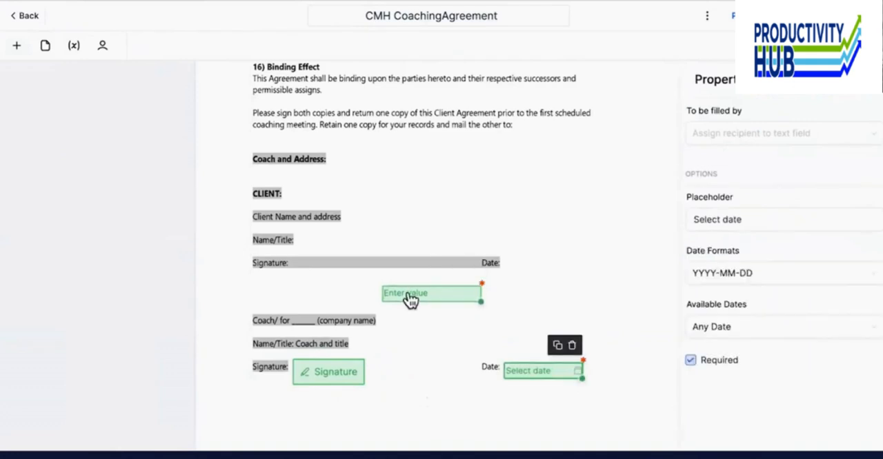
left_click(408, 293)
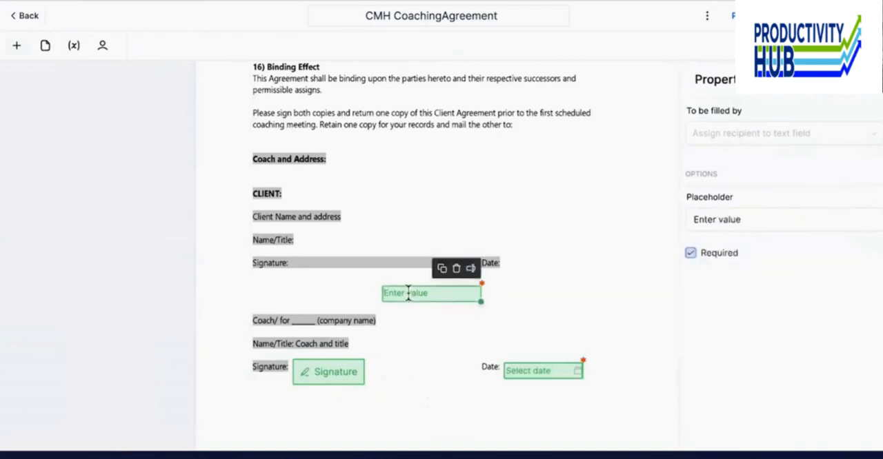
mouse_move(408, 293)
left_mouse_down()
mouse_move(408, 414)
mouse_move(408, 322)
left_mouse_up()
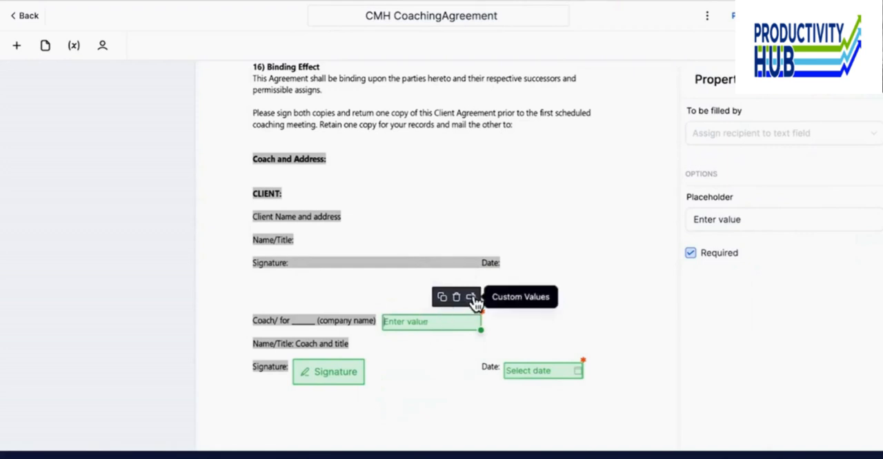
- Duplicate the text field onto the coach's Name/Title line and set the copy's placeholder to "Your Name"
left_click(442, 297)
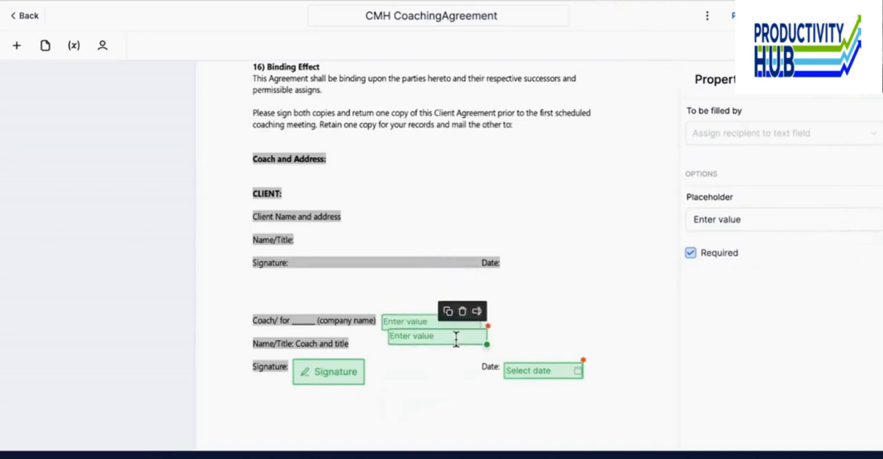
left_click_drag(455, 338, 421, 346)
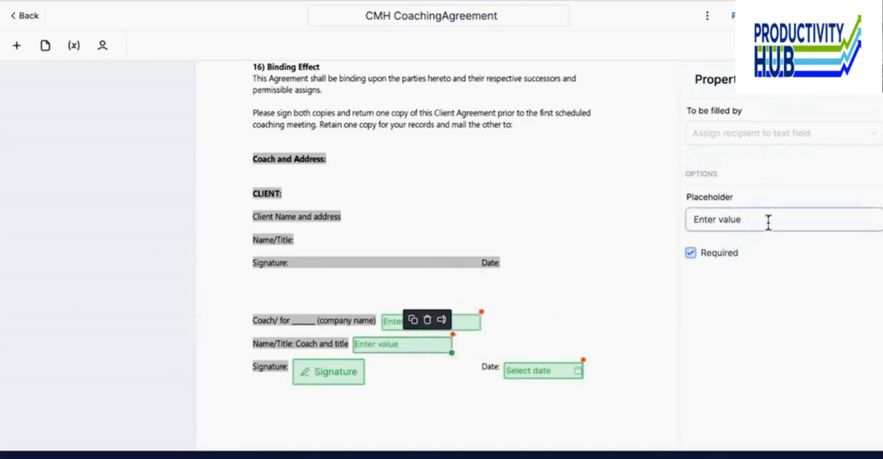
left_click_drag(766, 219, 678, 219)
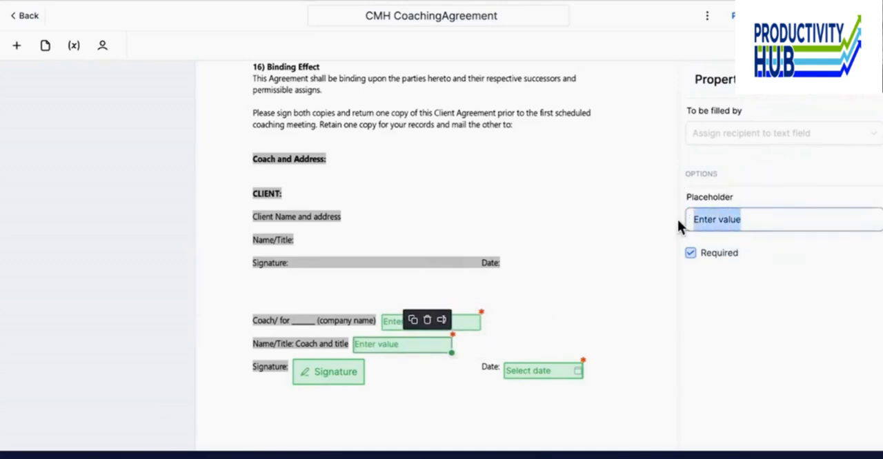
type("Name")
key("ctrl+a")
type("Your Naem")
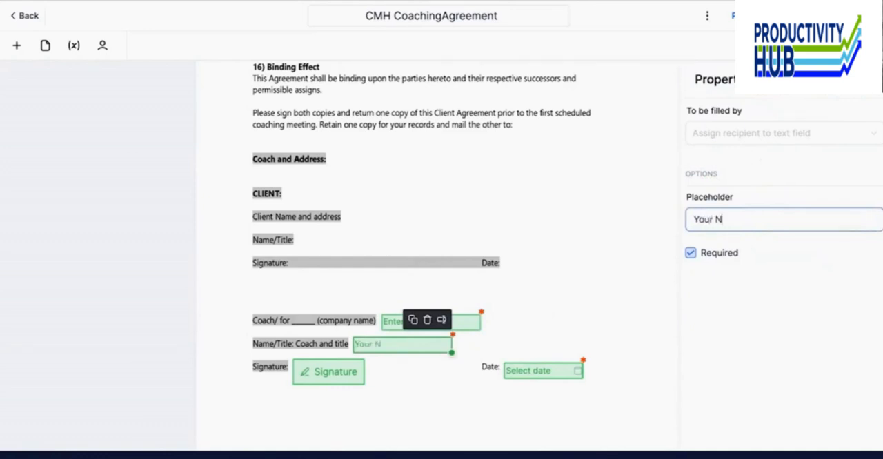
key("BackSpace")
key("BackSpace")
type("me")
- Set the placeholder of the text field on the company name line to "Company Name"
left_click(469, 320)
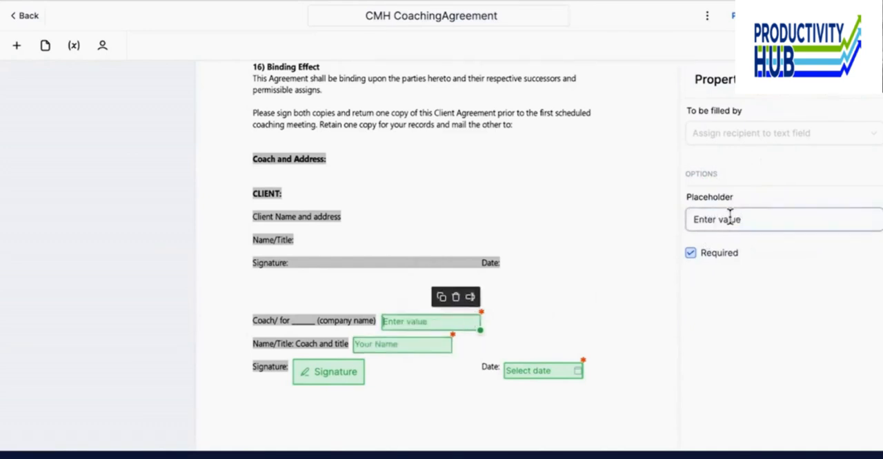
triple_click(729, 219)
type("Company Name")
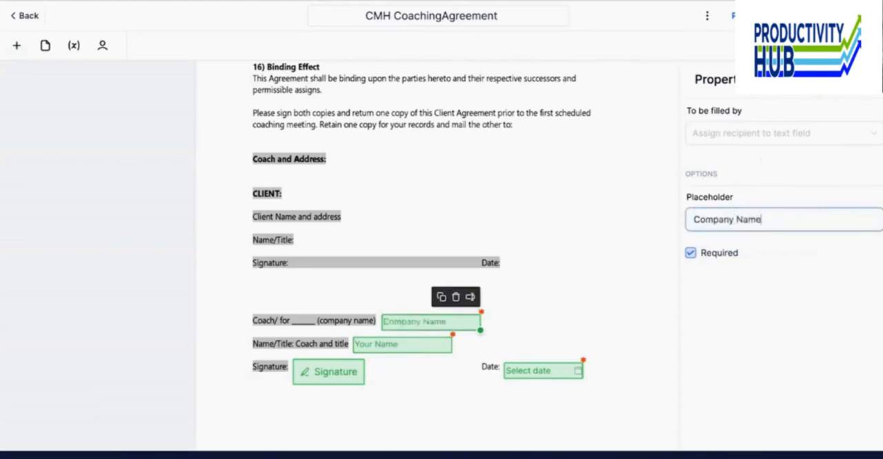
- Examine the coach fields' required setting and the date field's format, available dates and recipient options
left_click(690, 253)
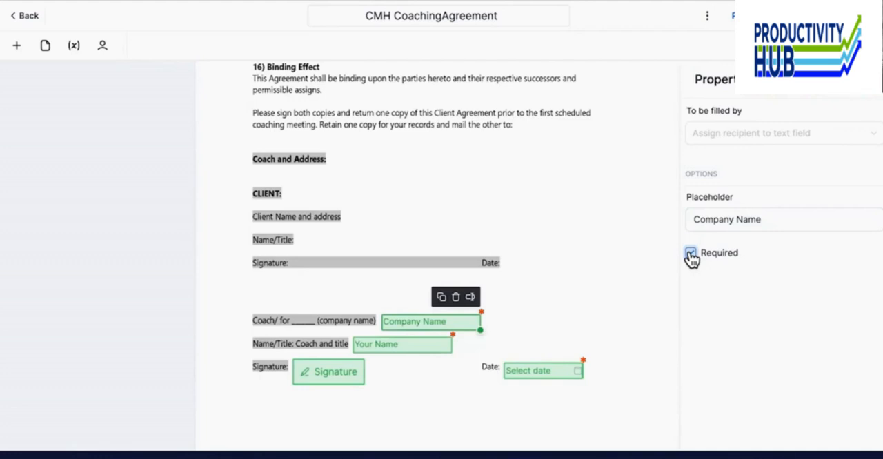
left_click(407, 346)
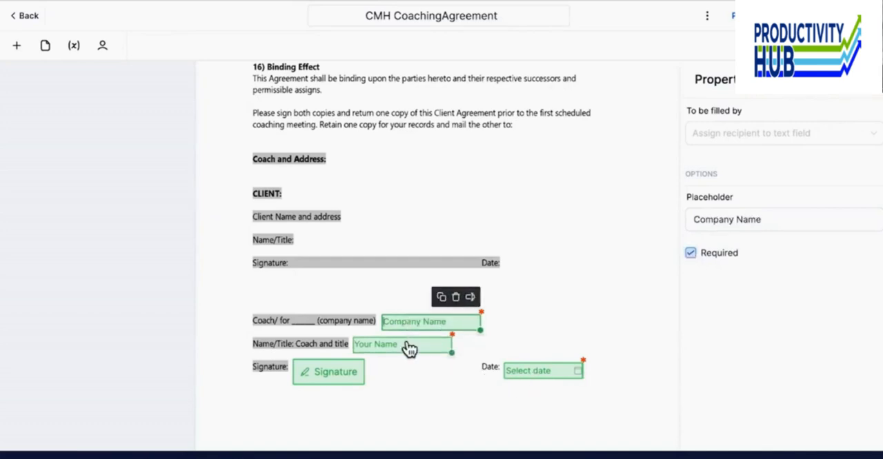
left_click(408, 347)
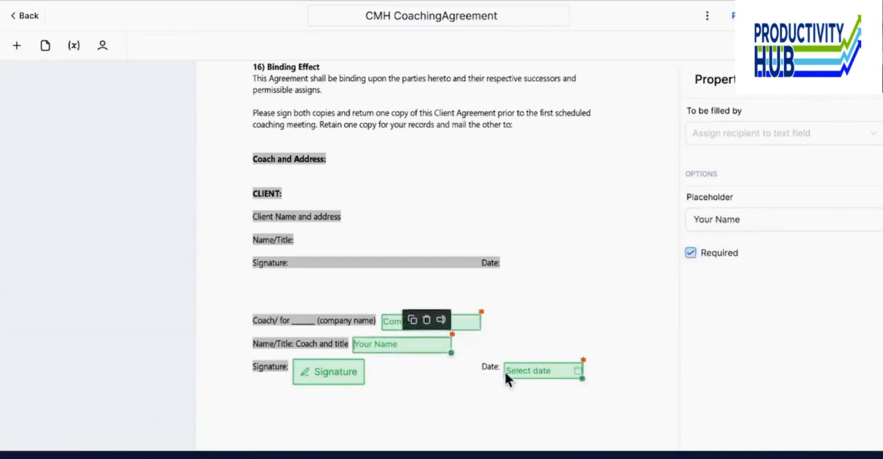
left_click(532, 375)
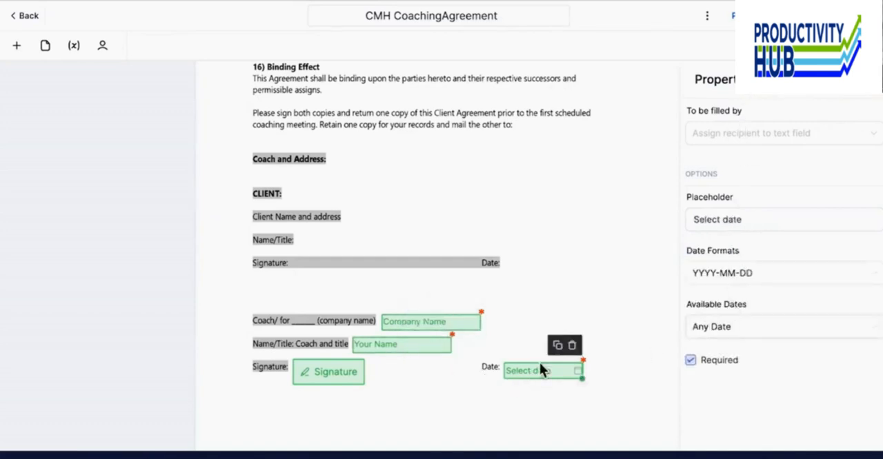
left_click(710, 284)
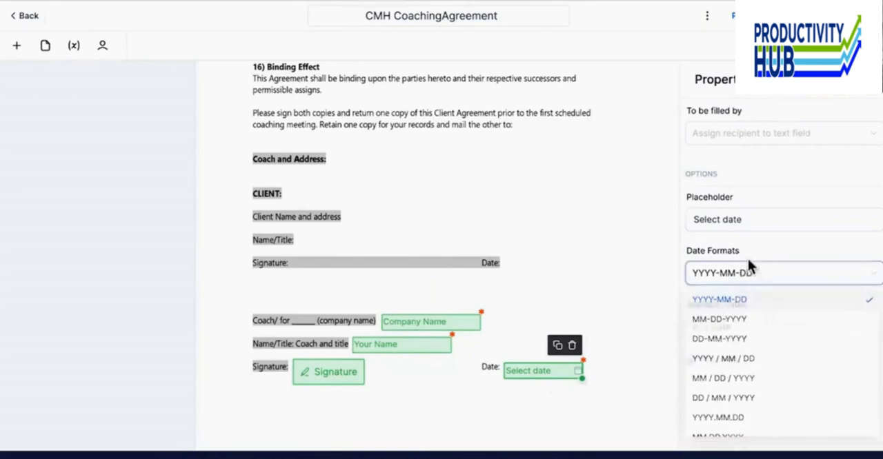
left_click(749, 267)
left_click(717, 328)
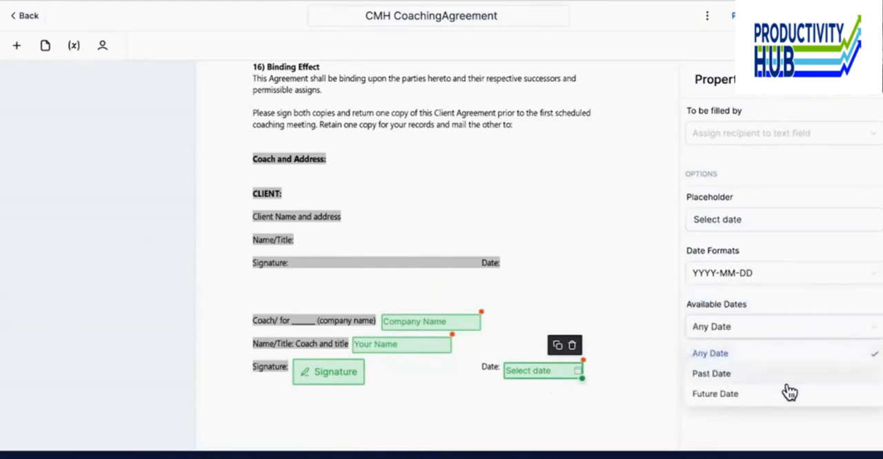
left_click(715, 126)
left_click(689, 329)
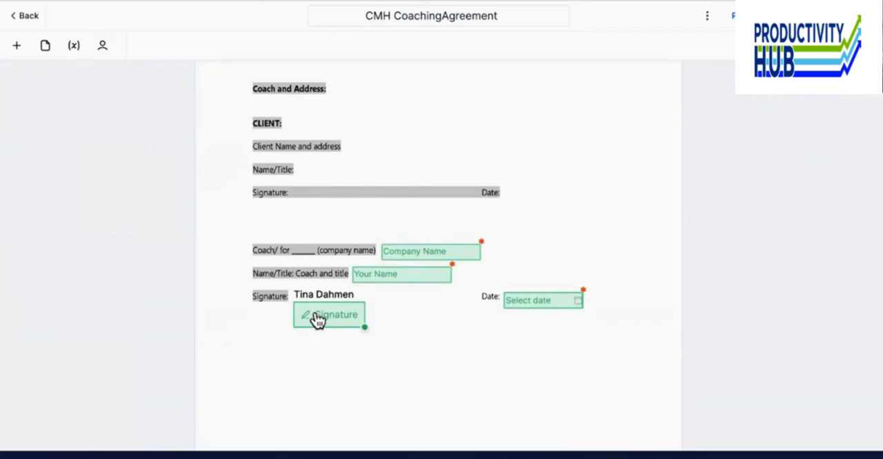
- Duplicate the coach's signature field and place the copy below the date field
left_click(317, 319)
left_click(338, 285)
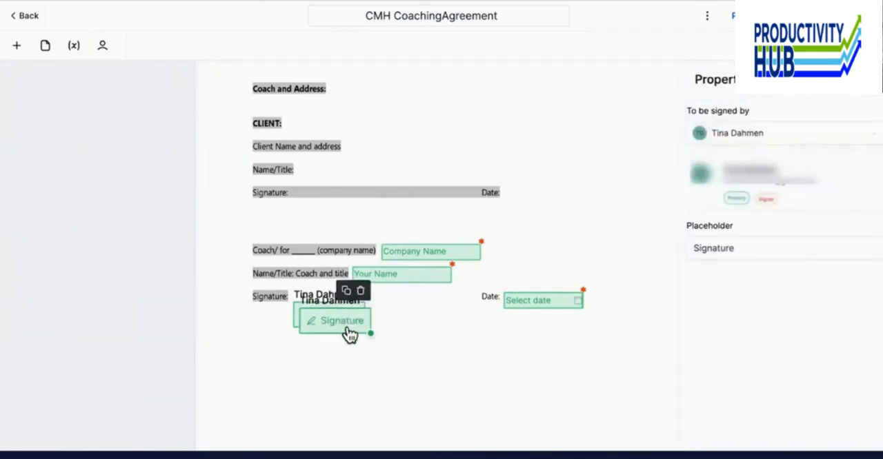
mouse_move(343, 328)
left_mouse_down()
mouse_move(563, 302)
mouse_move(600, 398)
left_mouse_up()
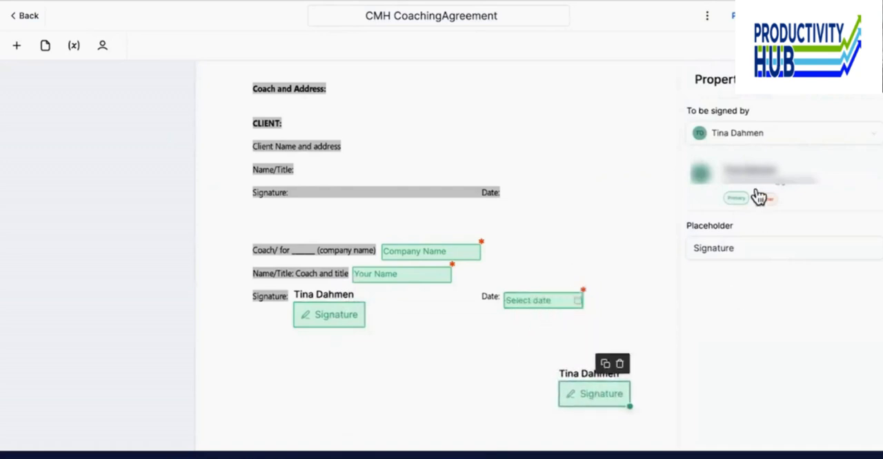
- Check the signer choices for the copied signature field and delete the copy
left_click(759, 135)
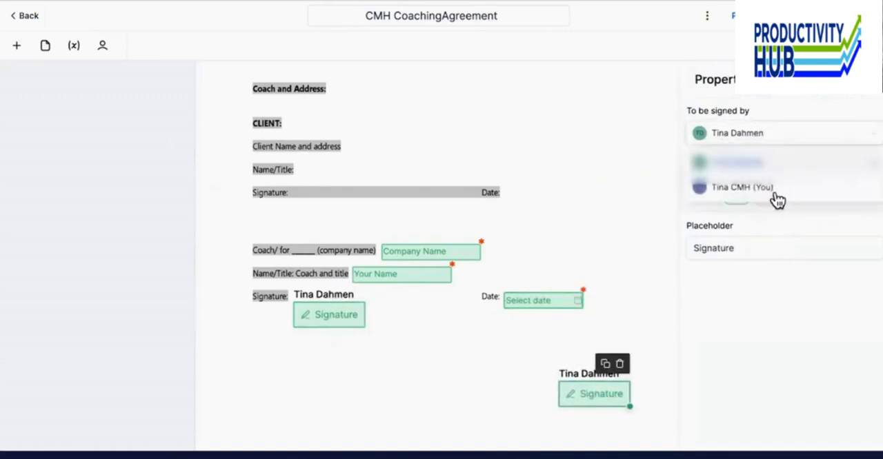
left_click(733, 276)
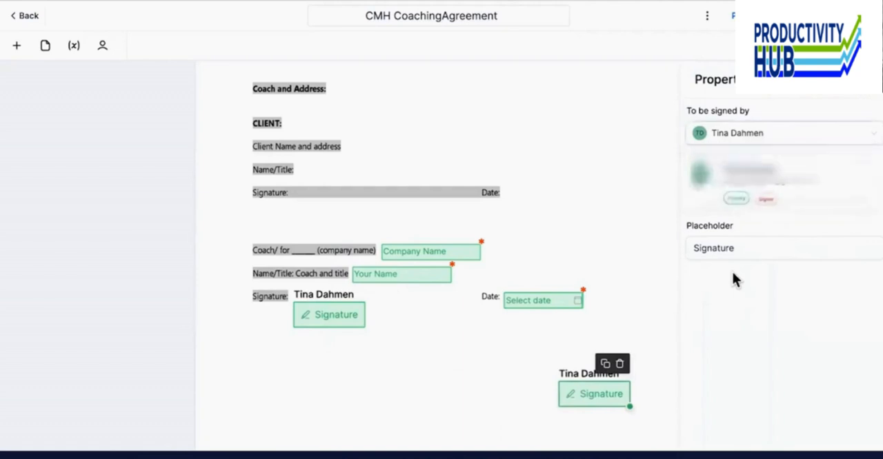
key("Delete")
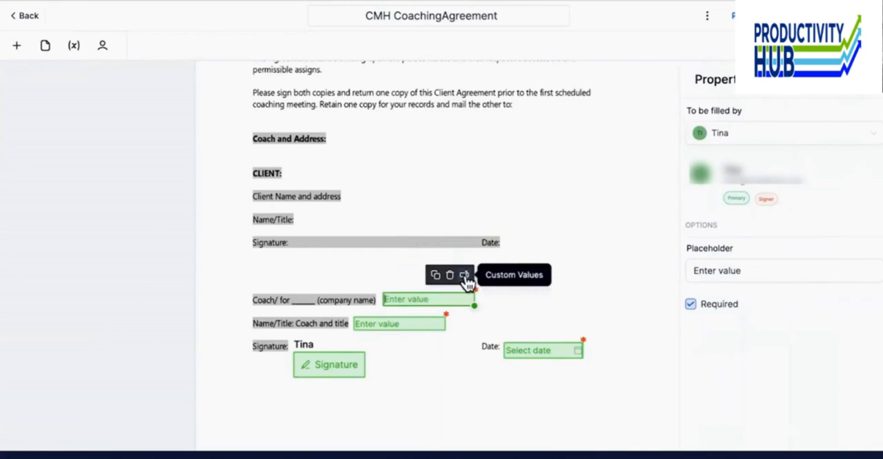
- Insert the contact's Full Name custom value into the text field on the company name line
left_click(464, 275)
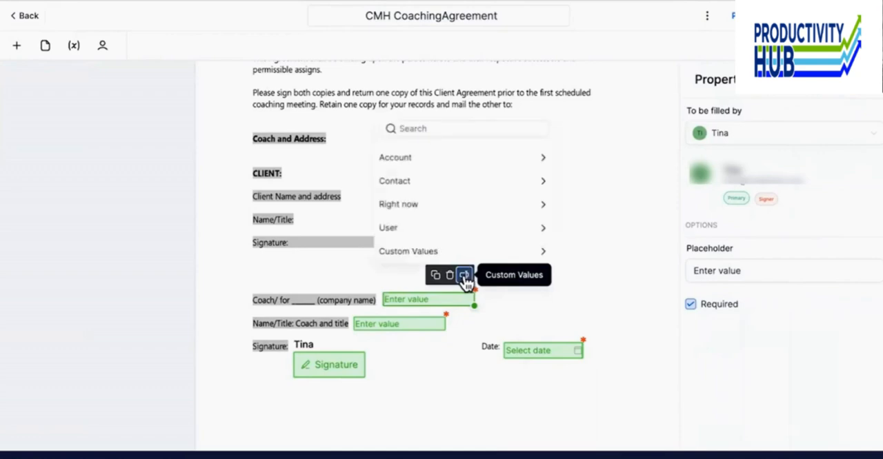
left_click(465, 187)
scroll(470, 198, "up", 3)
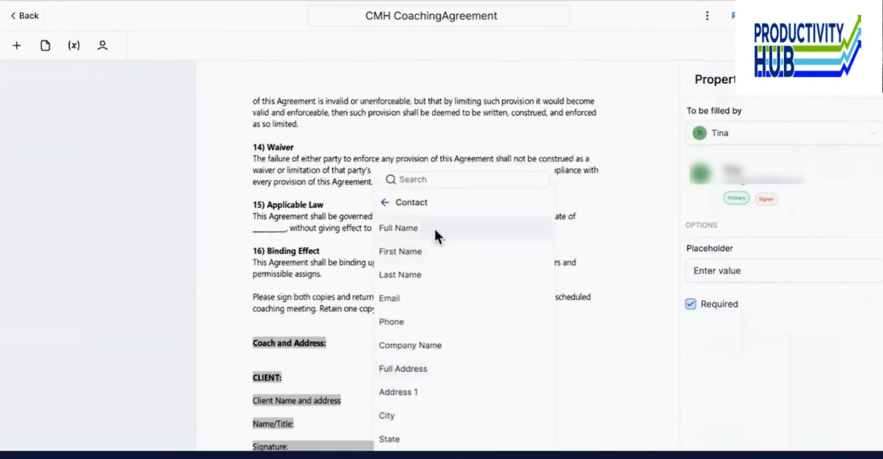
left_click(435, 230)
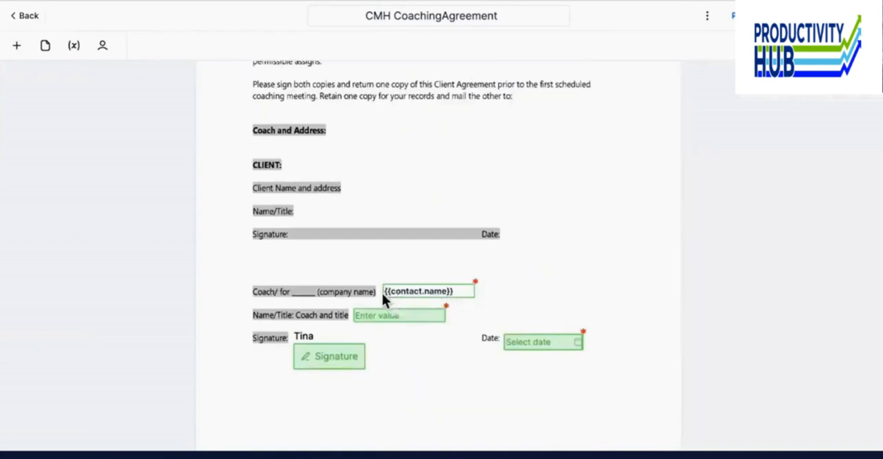